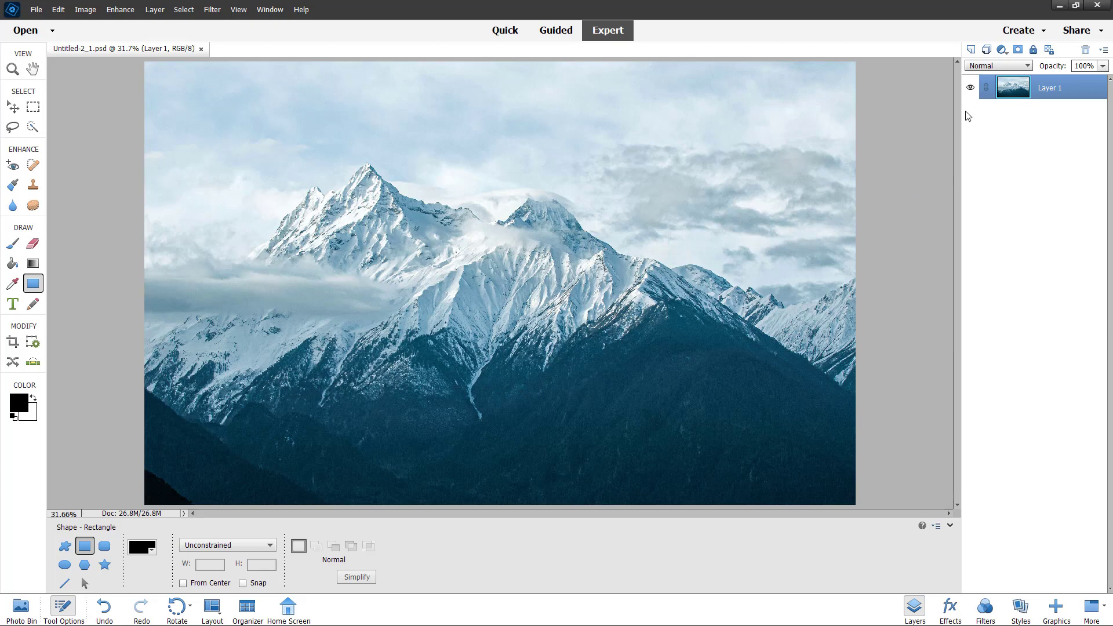
Step: Start a new photo calendar with January as the starting month and 2023 as the year
click(1017, 33)
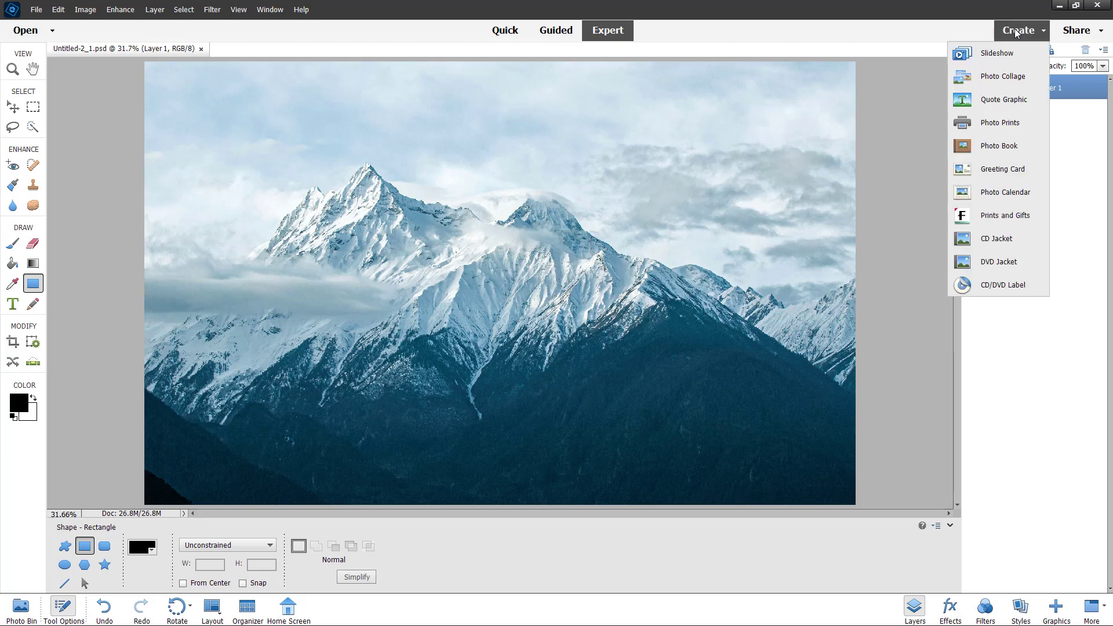
click(1023, 202)
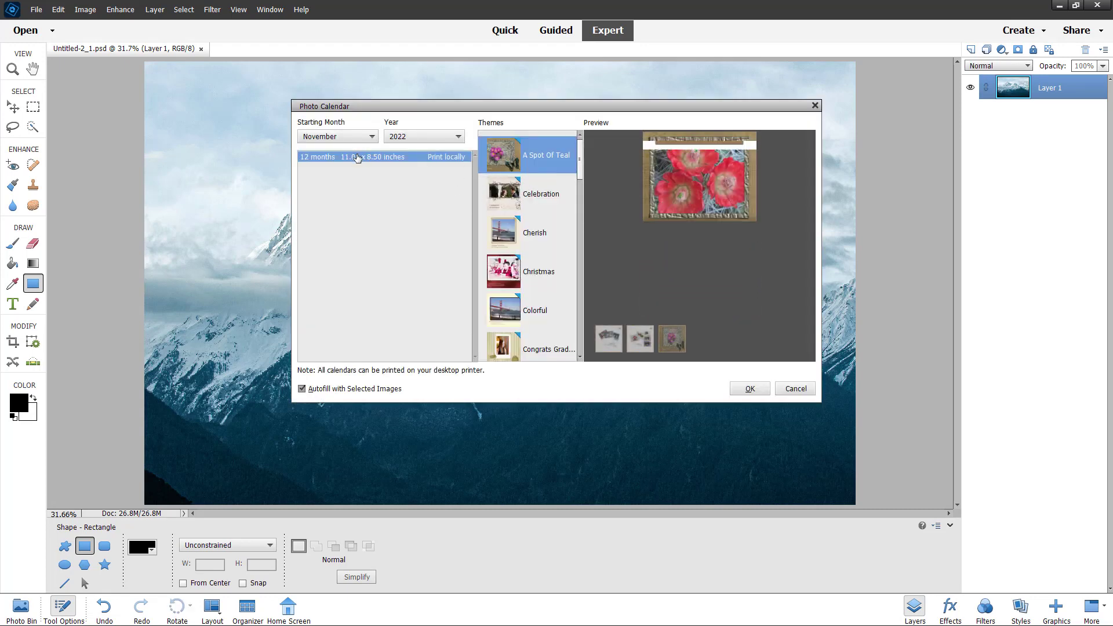
click(367, 138)
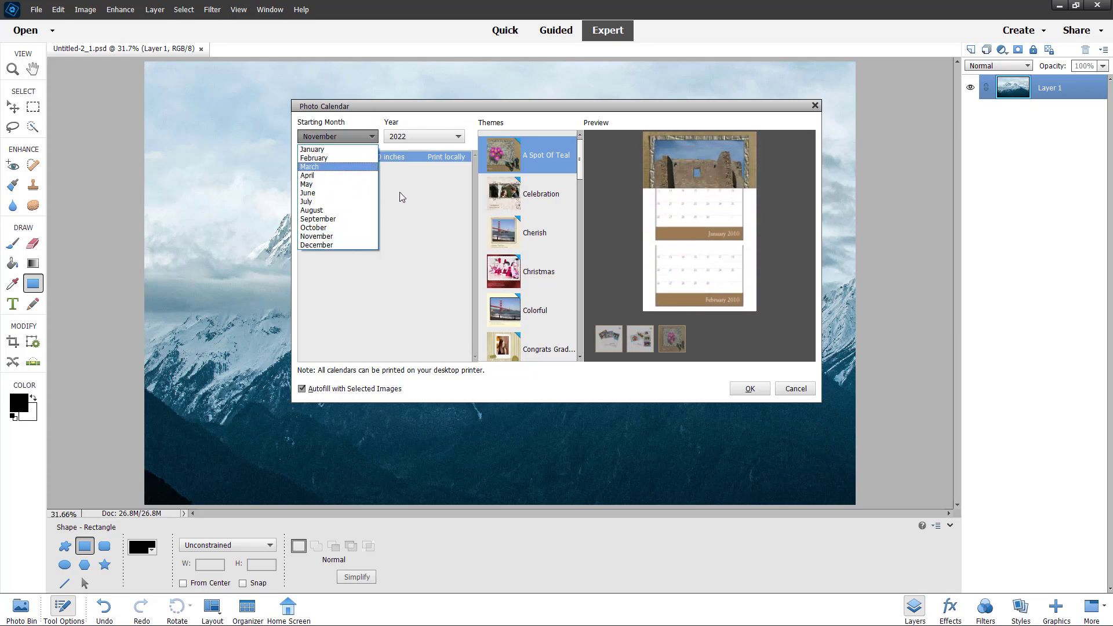
click(346, 149)
click(428, 137)
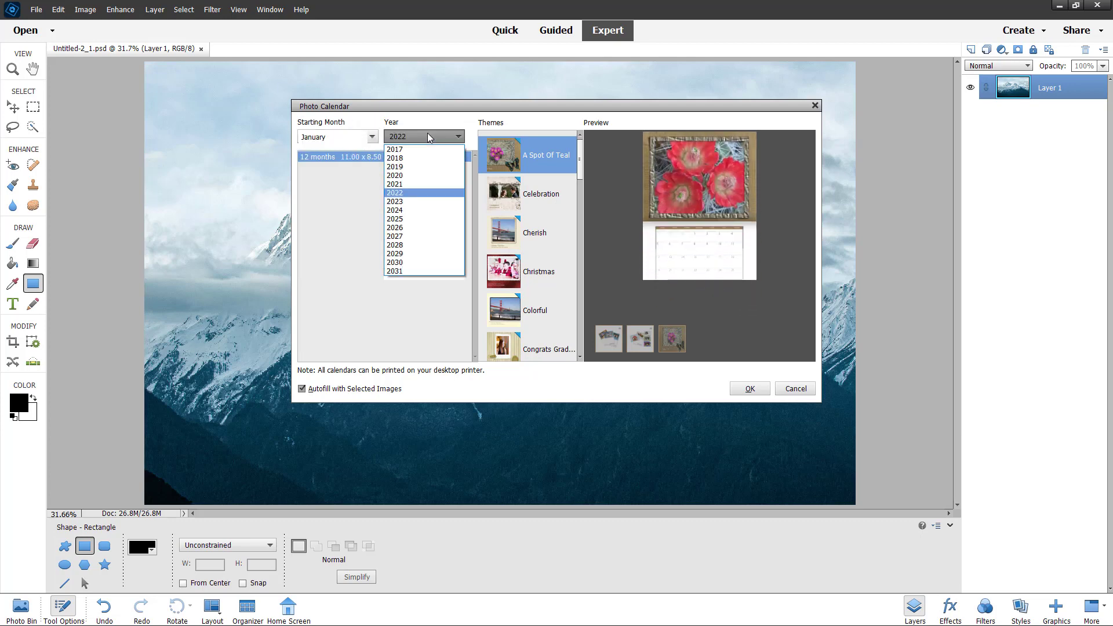
click(423, 202)
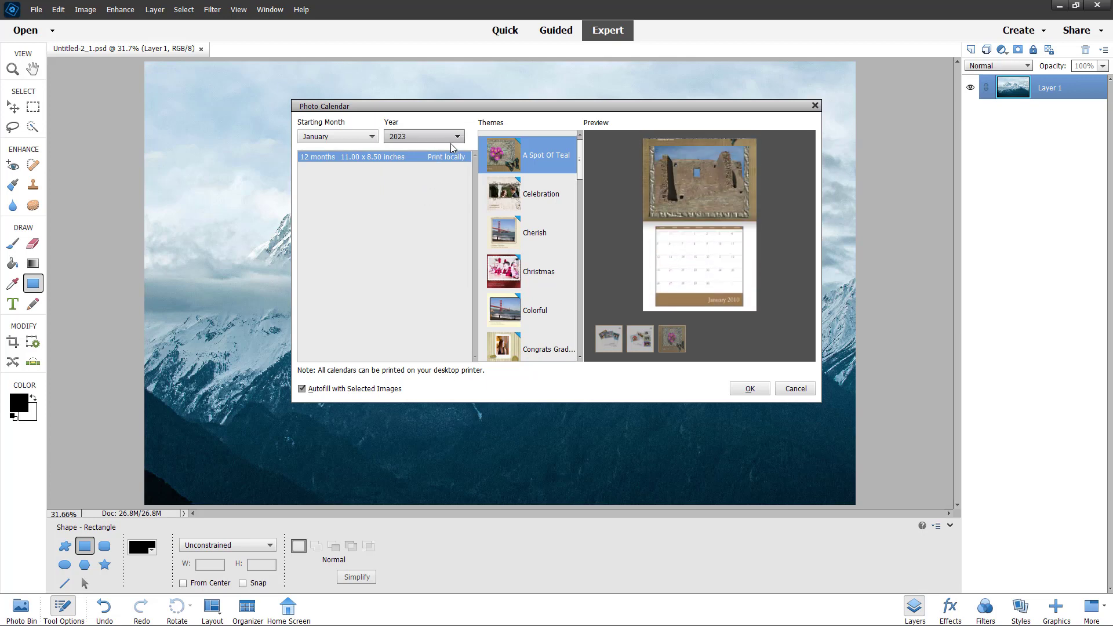
Step: Preview several calendar themes, select the Trips theme and create the calendar
click(554, 197)
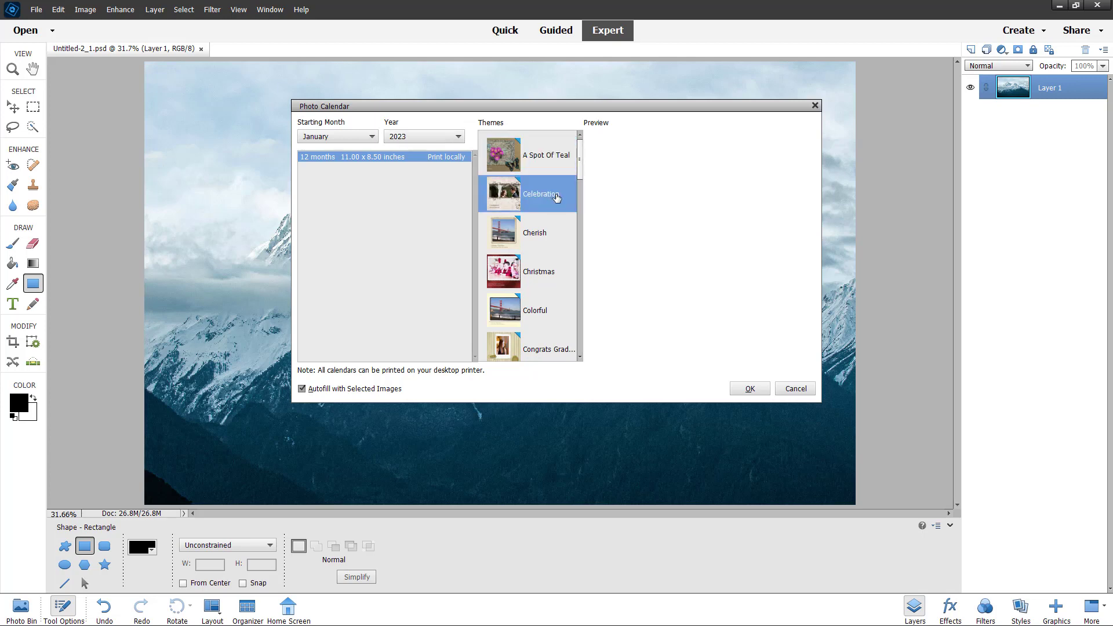
click(556, 238)
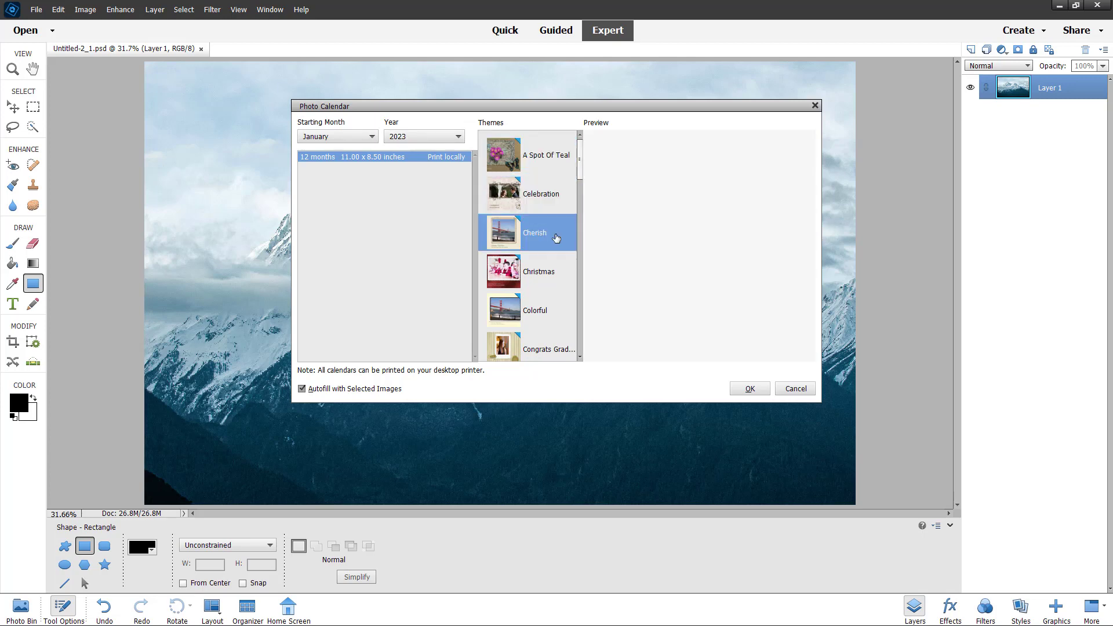
scroll(557, 249, down, 1)
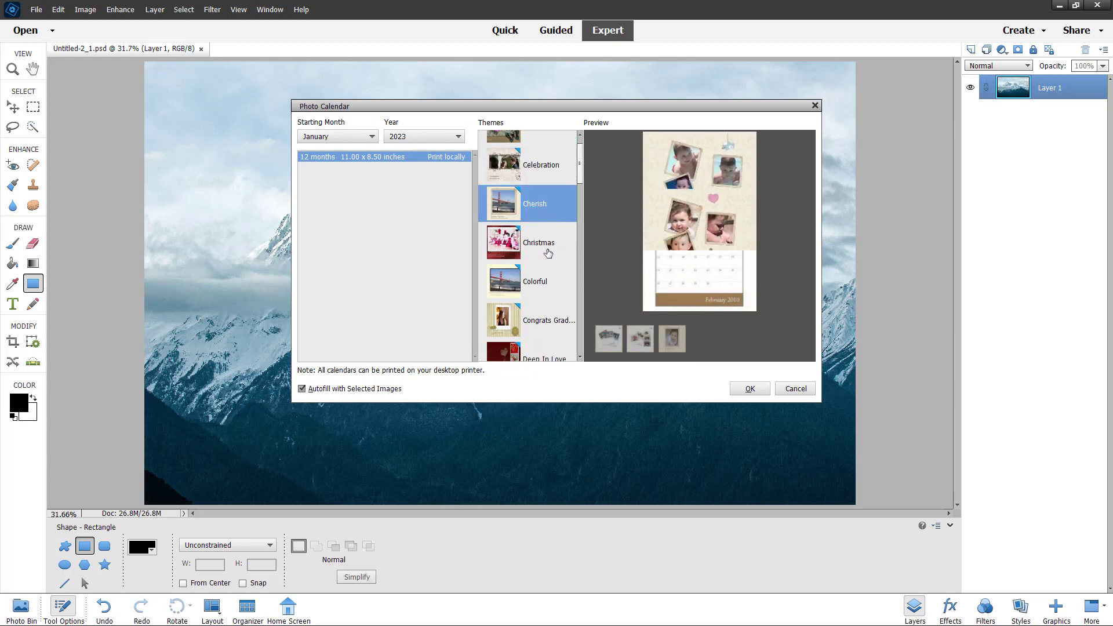
click(548, 255)
click(552, 291)
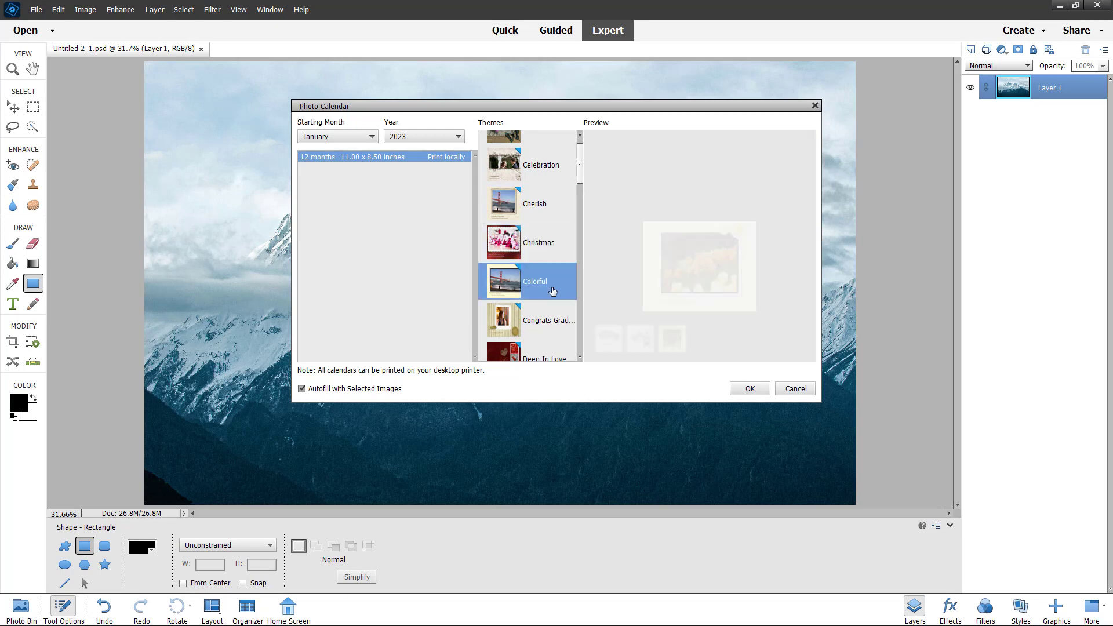
scroll(552, 292, down, 3)
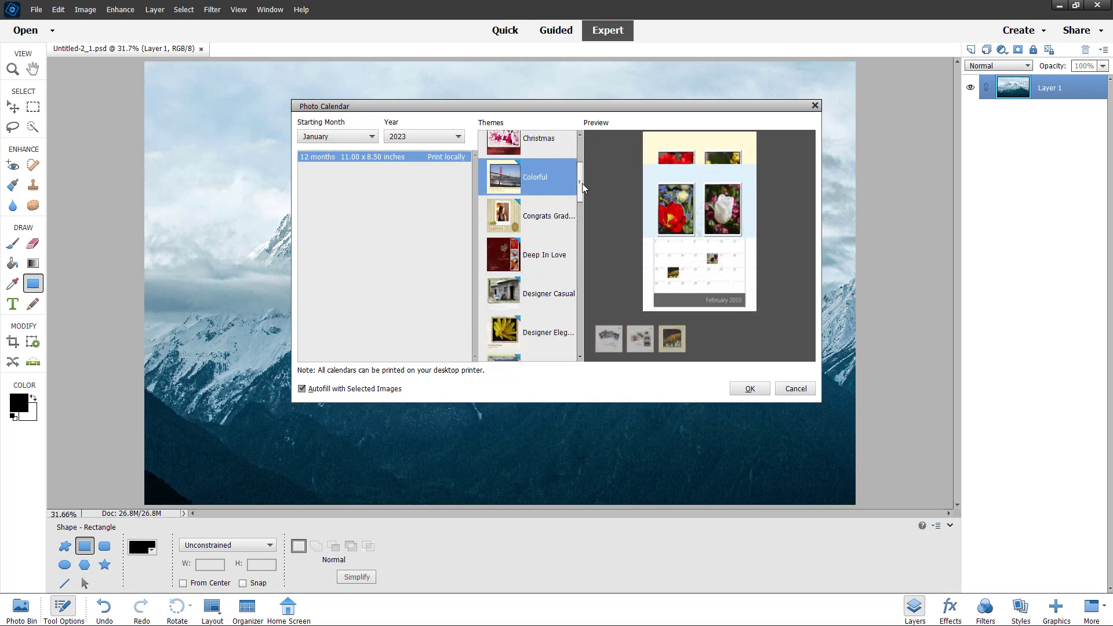
drag(582, 184, 584, 356)
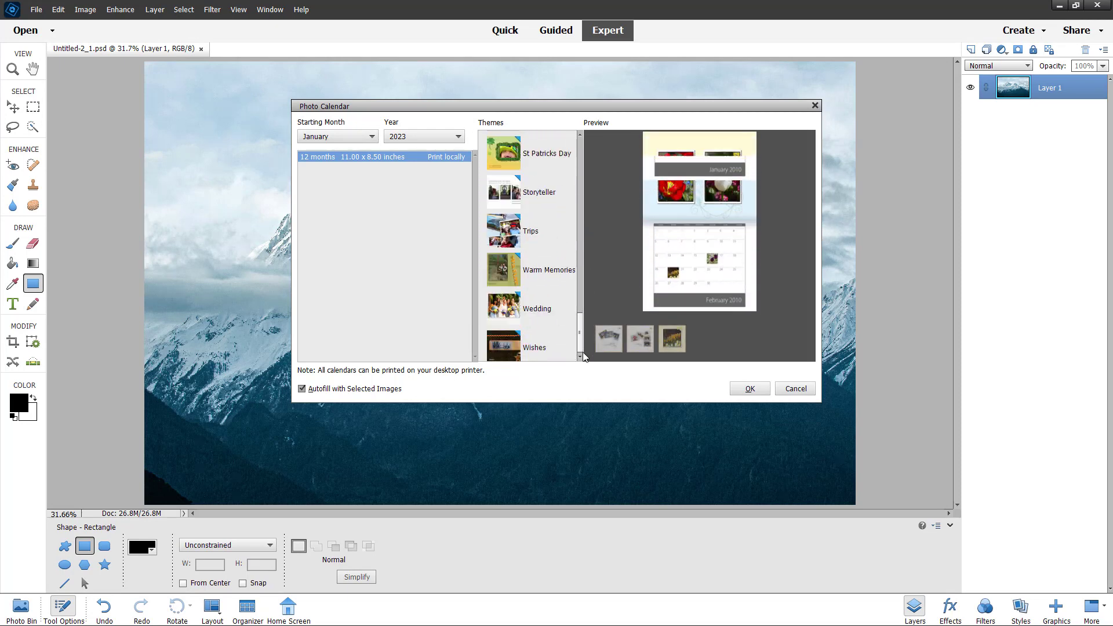
click(542, 313)
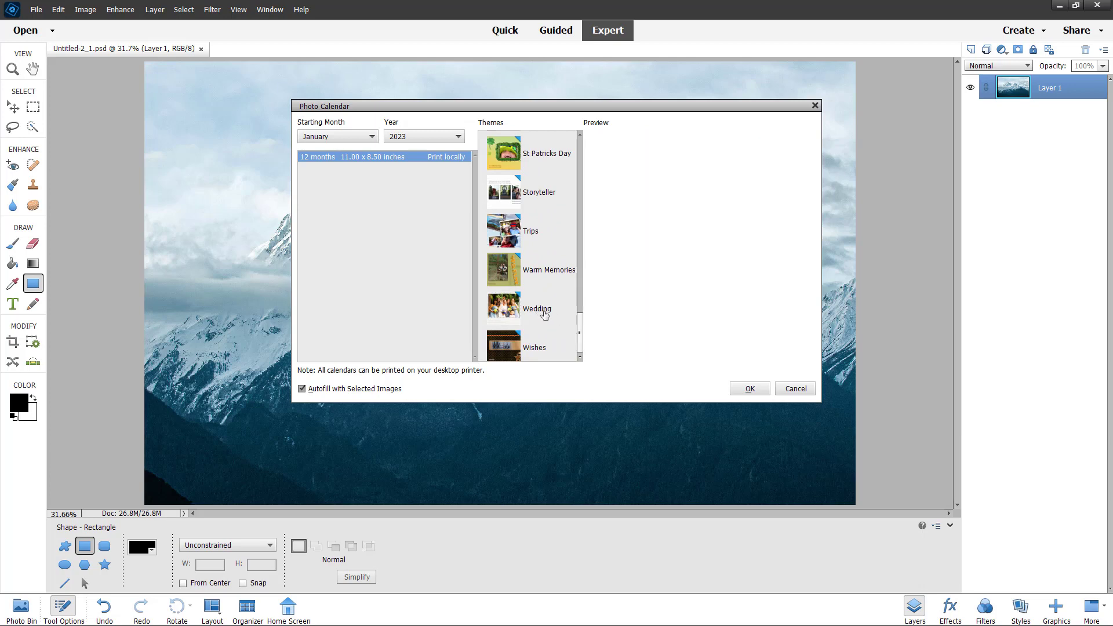
click(547, 348)
click(545, 235)
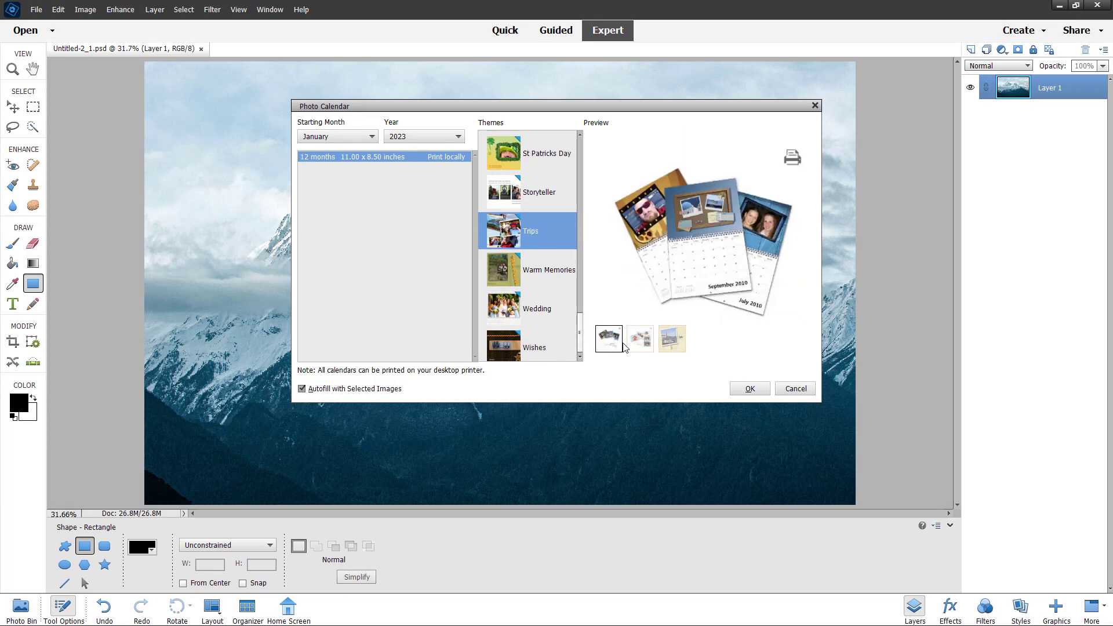
mouse_move(614, 348)
click(746, 390)
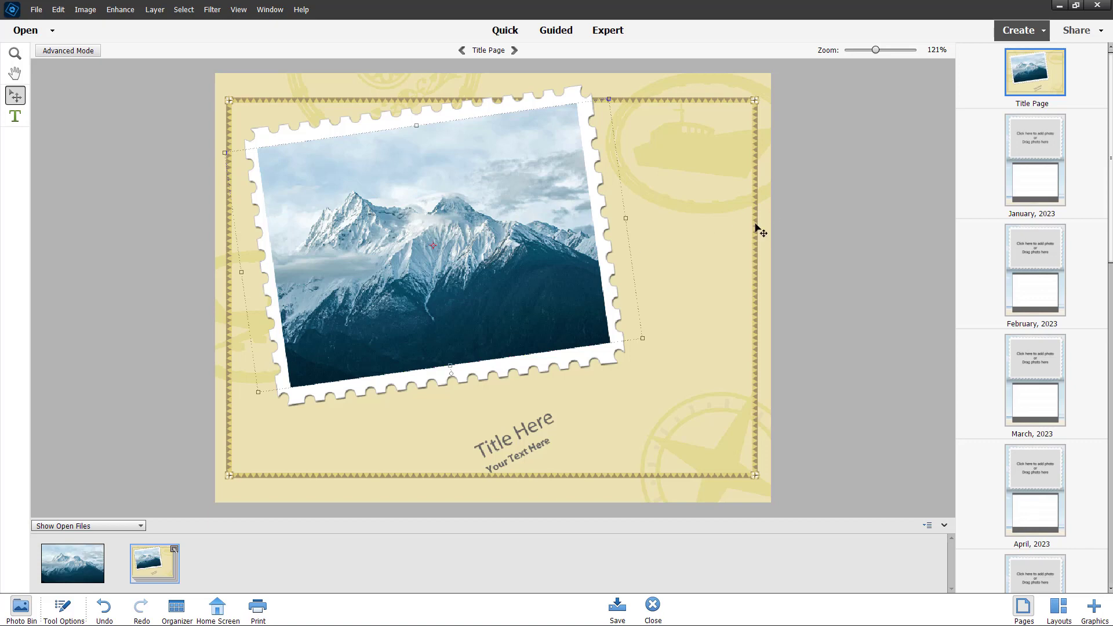
Step: Replace the "Title Here" text on the title page with "ertertert" and move it slightly up and to the left
scroll(1026, 371, down, 10)
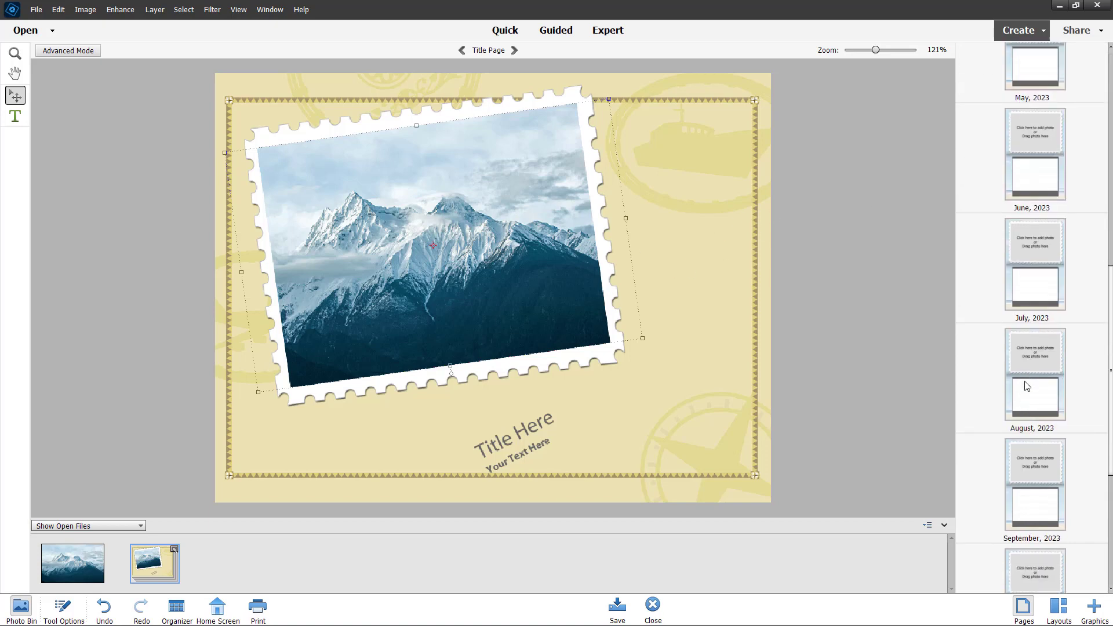
scroll(1026, 371, up, 10)
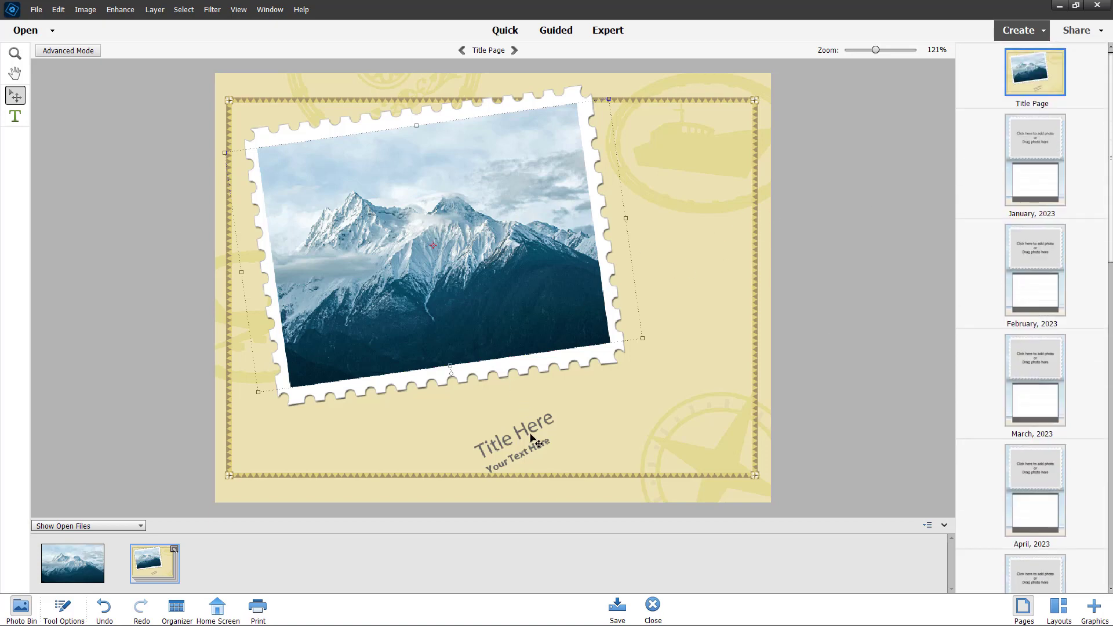
key(t)
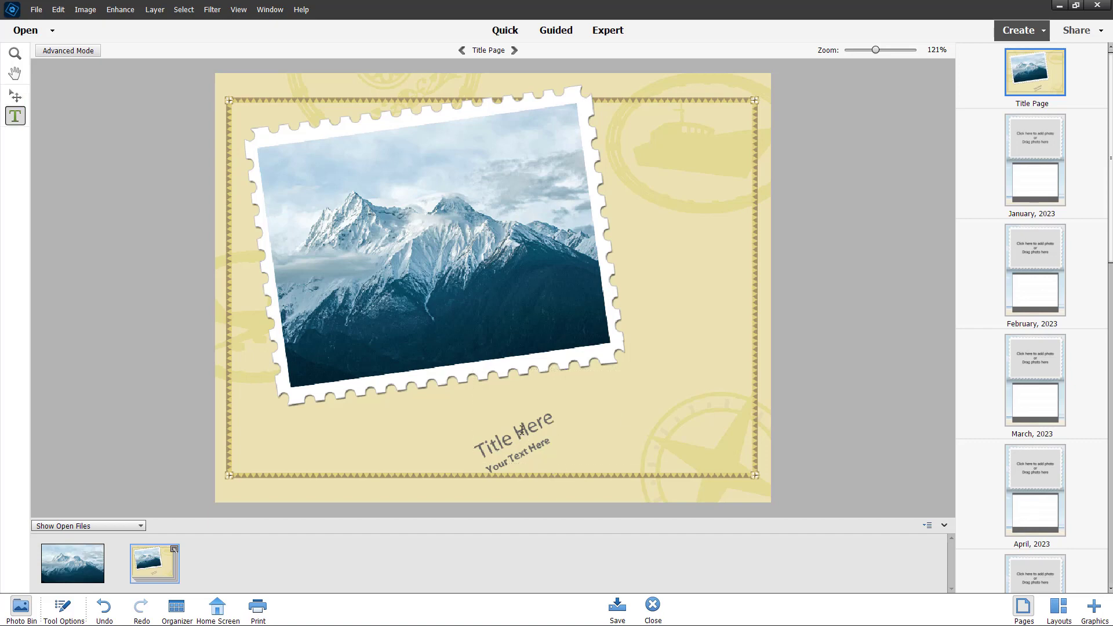
click(552, 425)
drag(561, 414, 454, 454)
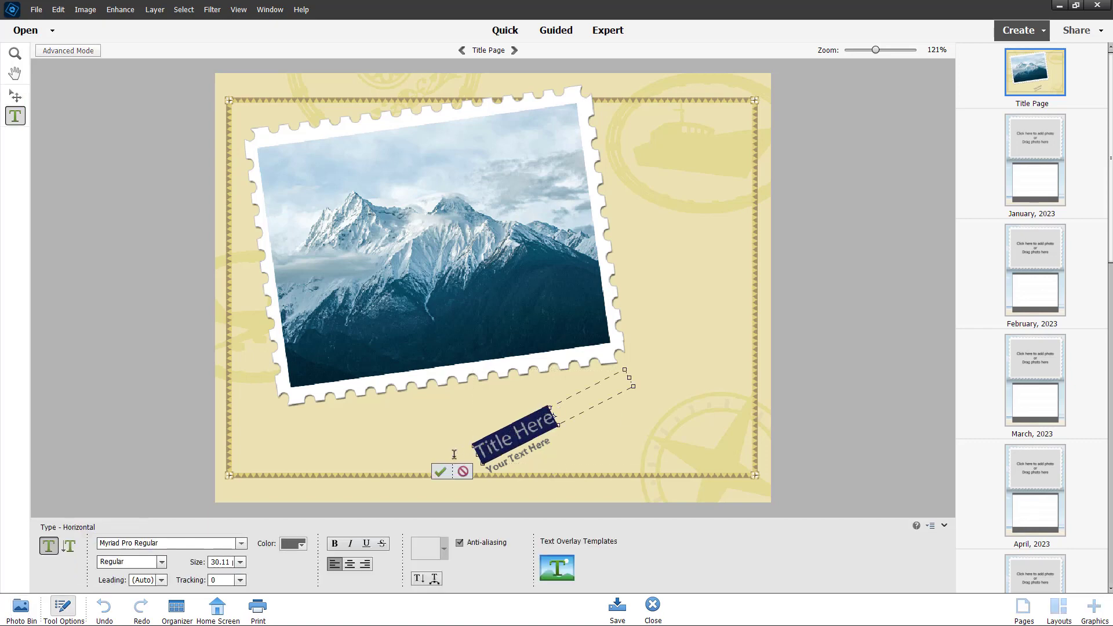
text(ertertert)
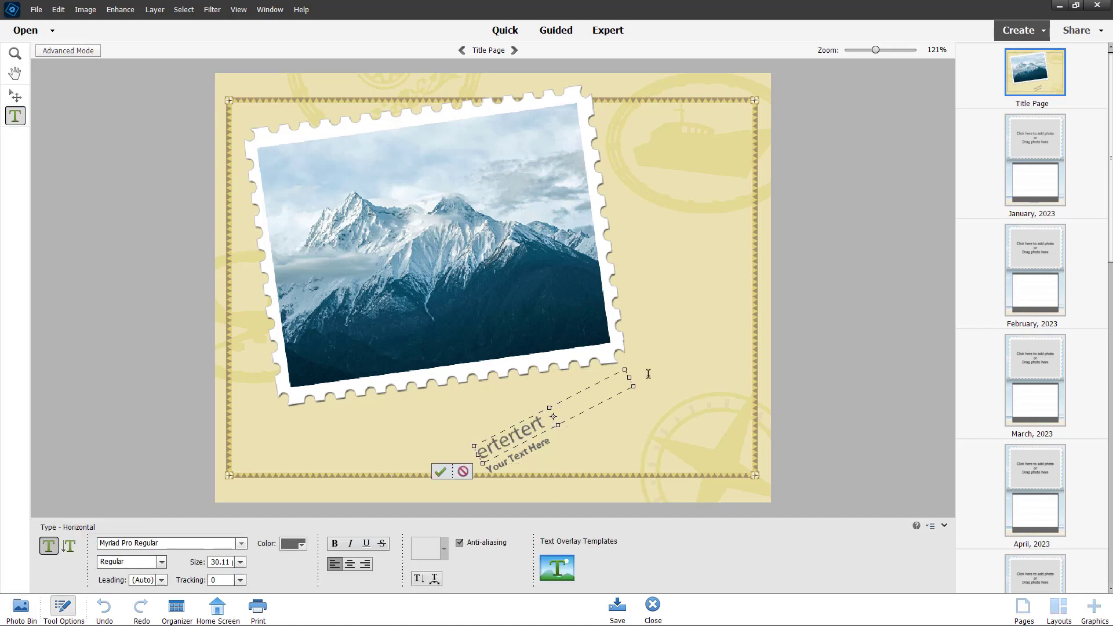
click(440, 472)
drag(482, 438, 458, 419)
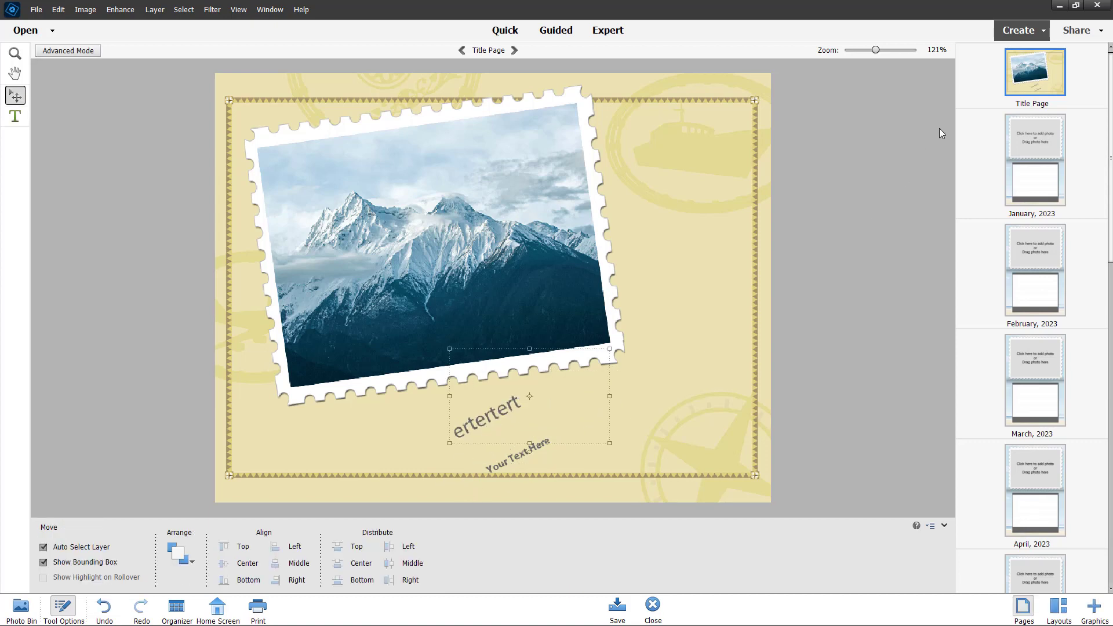
Step: Place birds.jpg from the Photo Collection folder on drive L: into the photo frame of the January 2023 page
click(1030, 134)
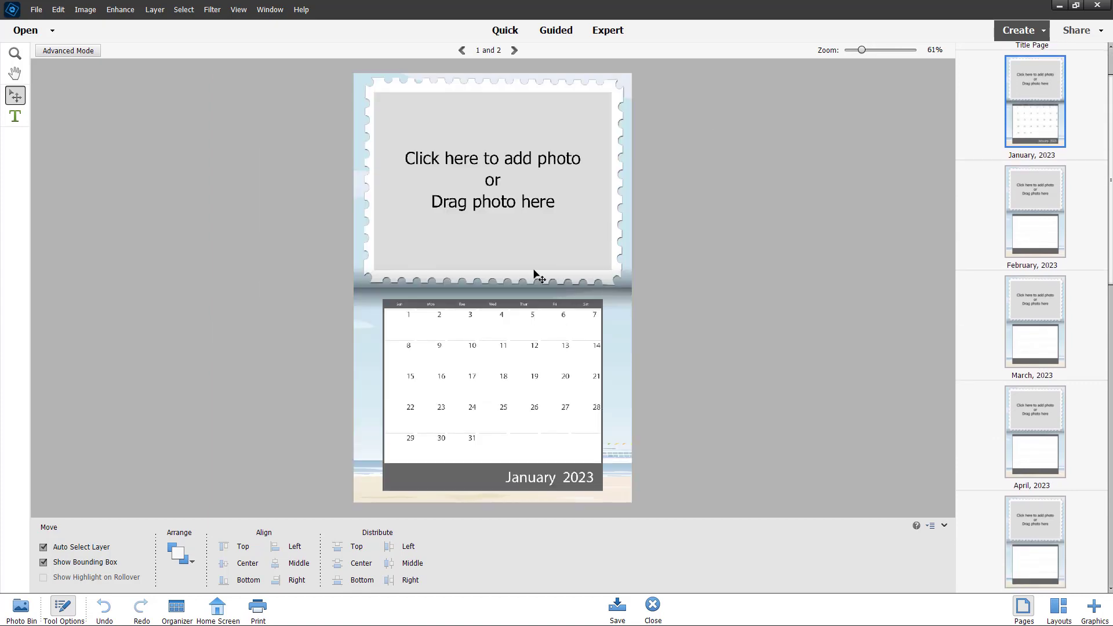
click(508, 177)
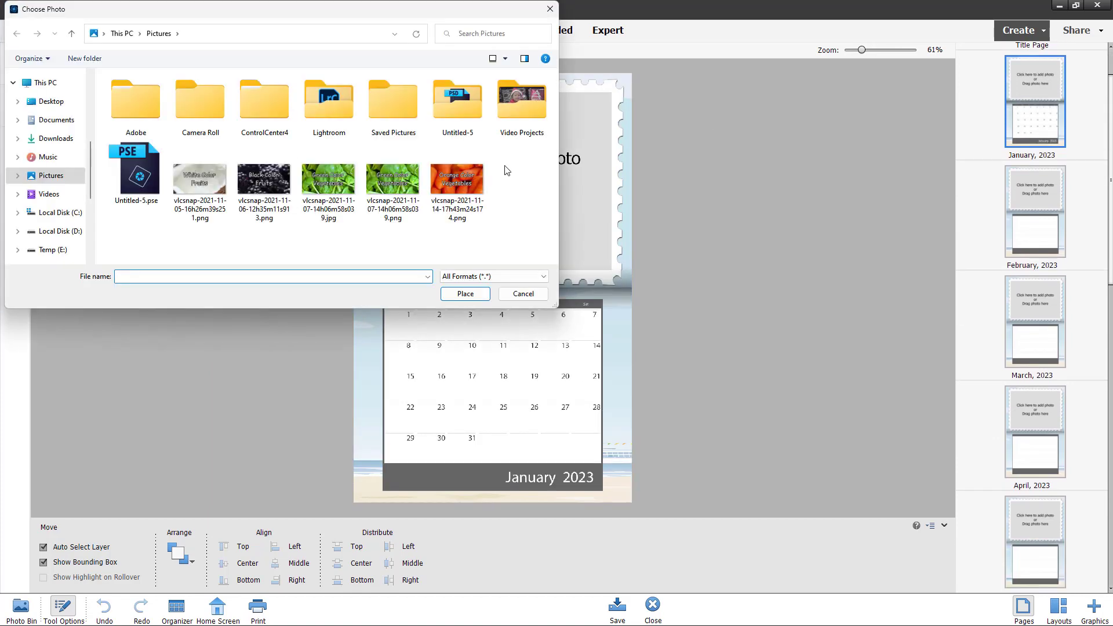
scroll(40, 221, down, 3)
click(48, 245)
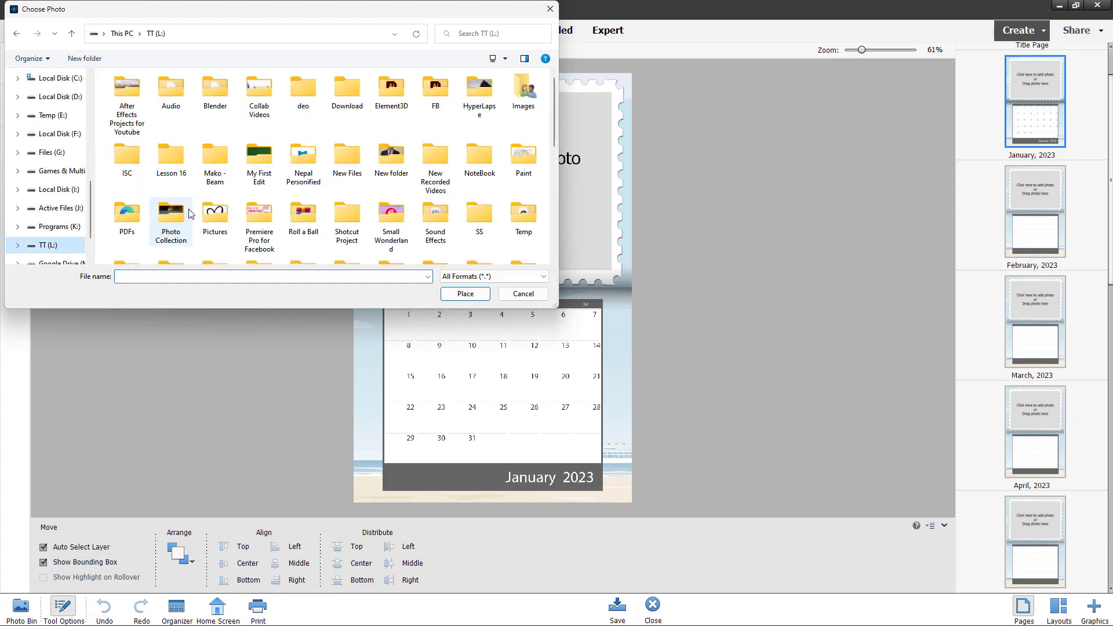
click(302, 160)
text(ph)
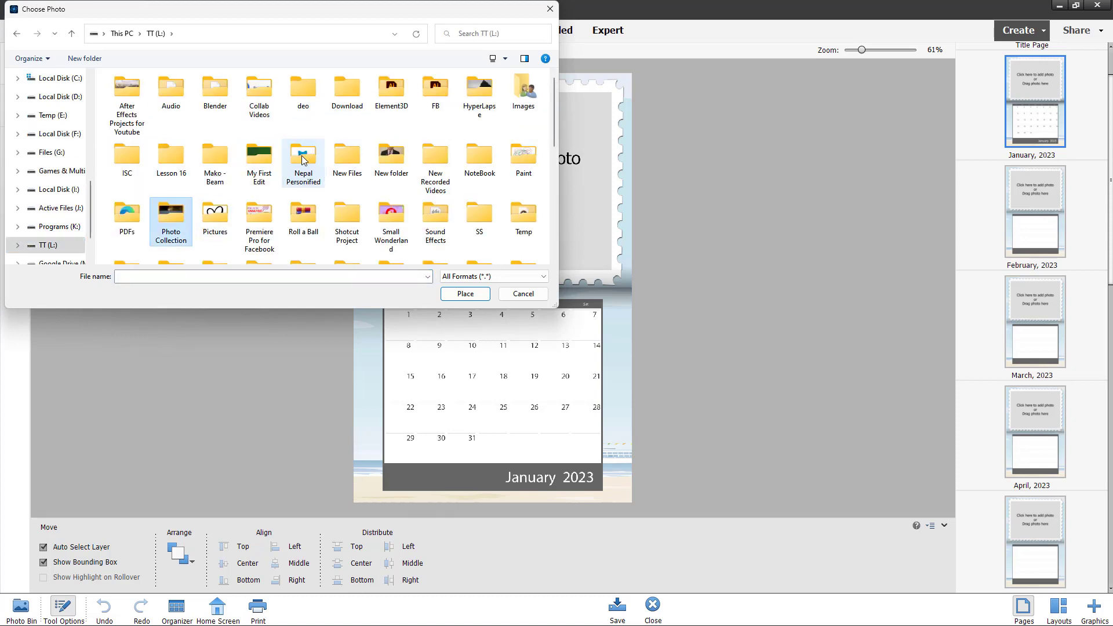
double_click(172, 226)
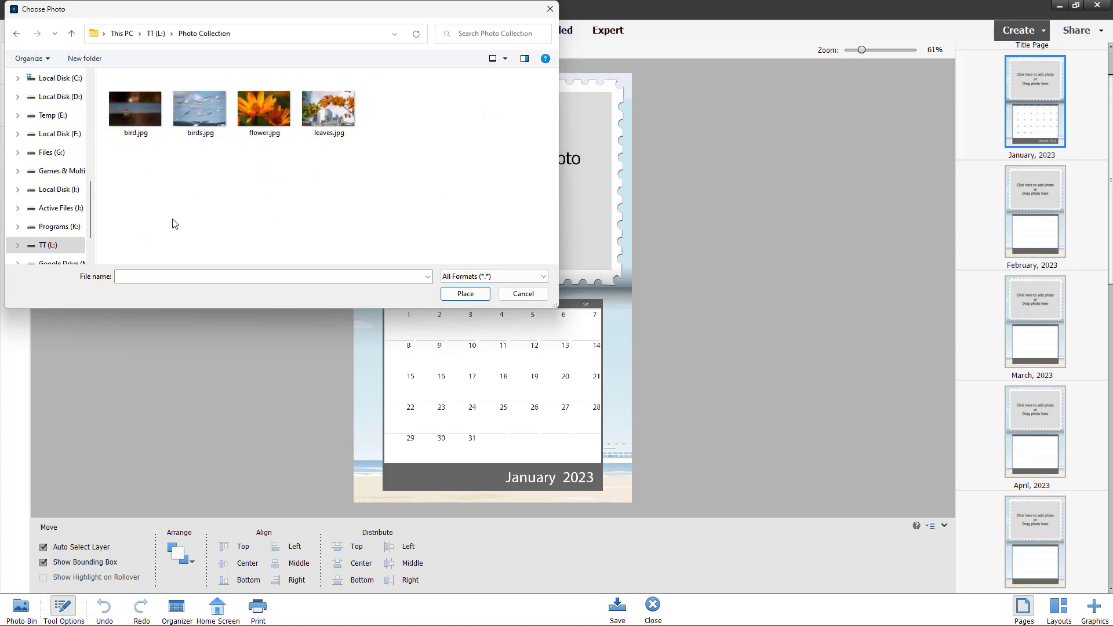
double_click(214, 109)
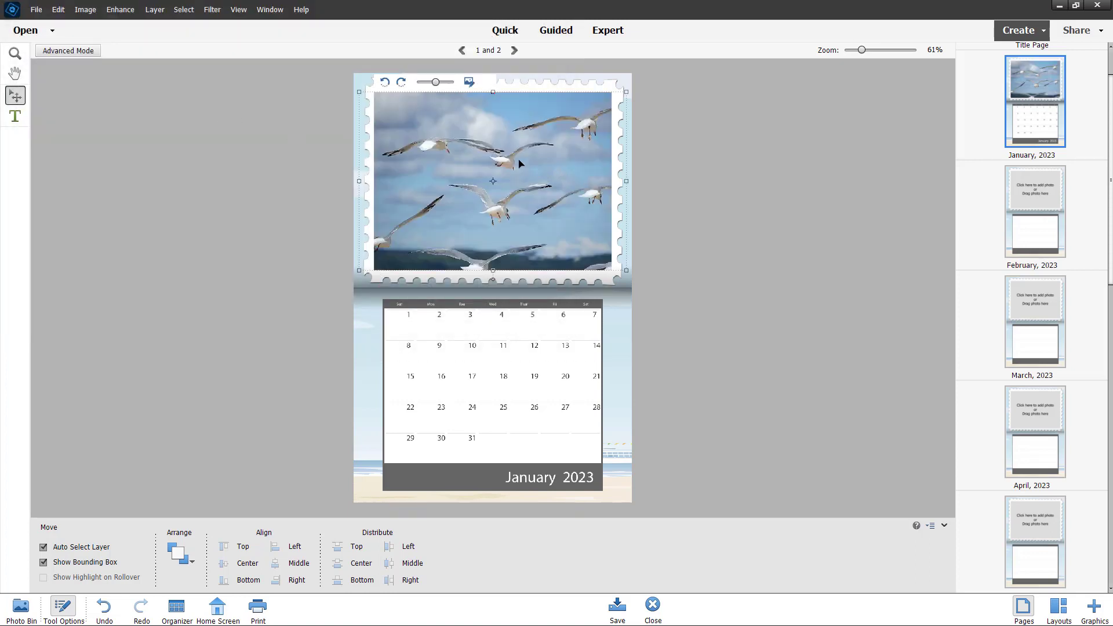
Step: Enlarge the birds photo to about 122% and shift it up and to the left within its frame
drag(437, 82, 443, 82)
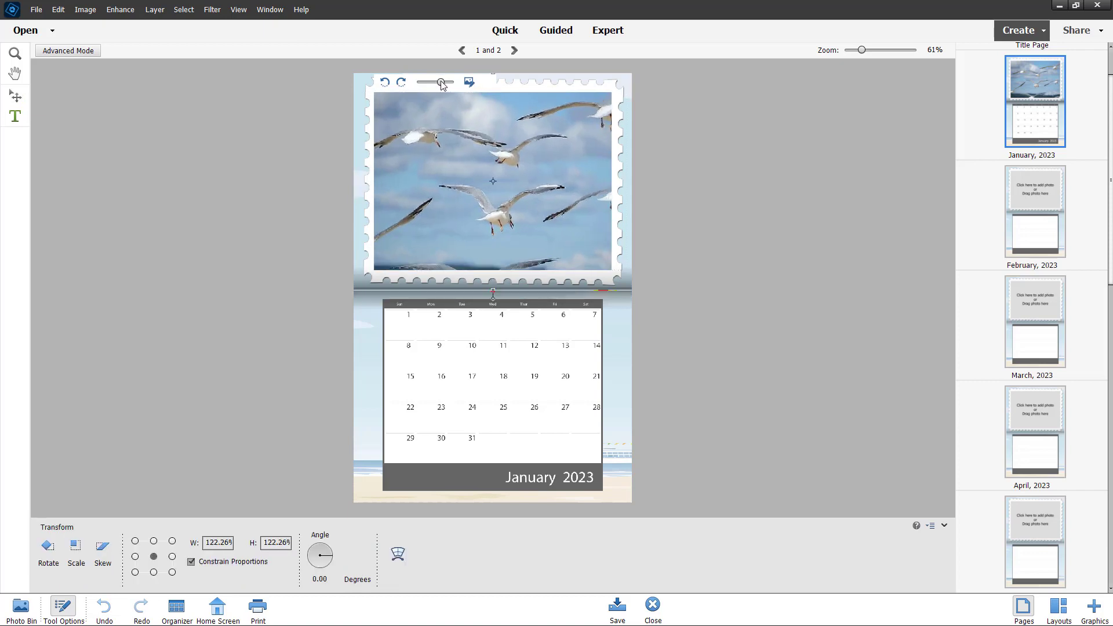
drag(521, 207, 488, 188)
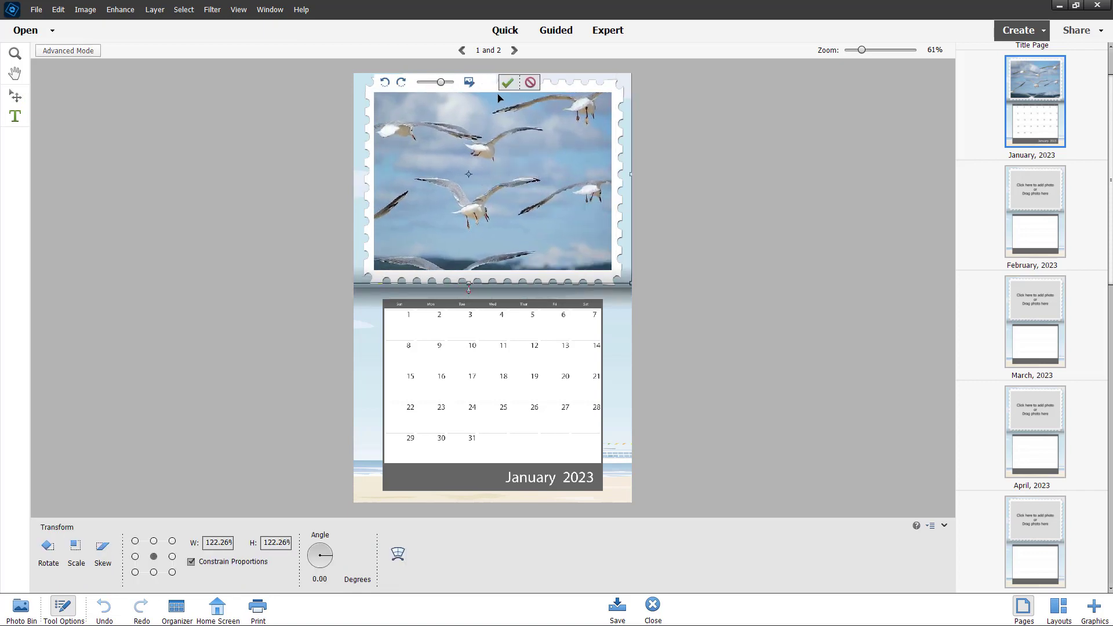
key(Return)
Step: Open the February 2023 page and check the project's save options without saving
click(1045, 187)
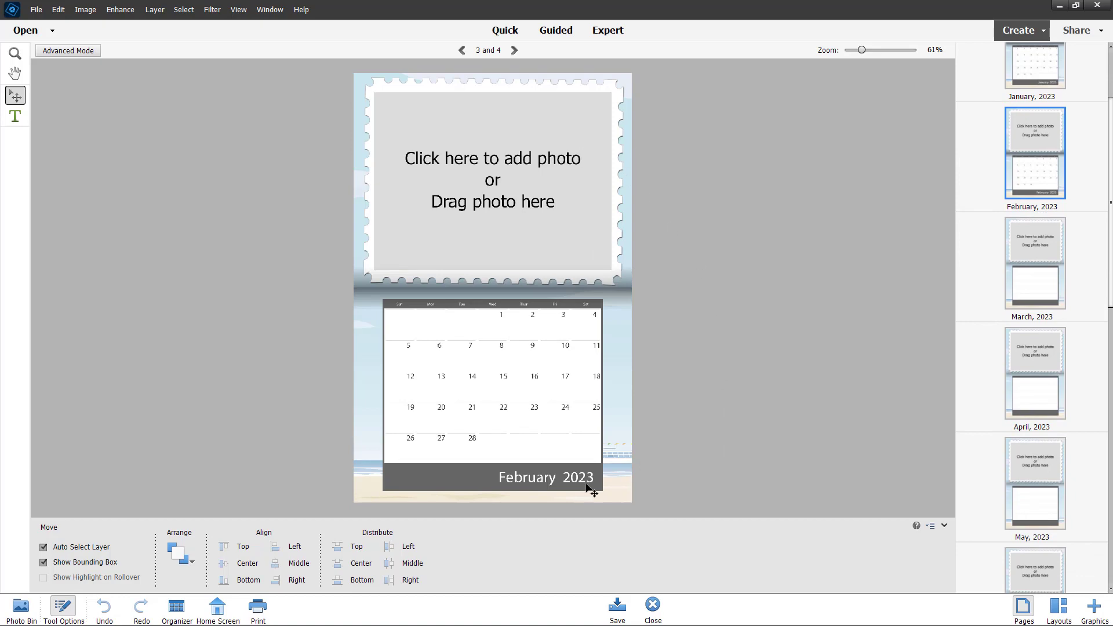
click(617, 605)
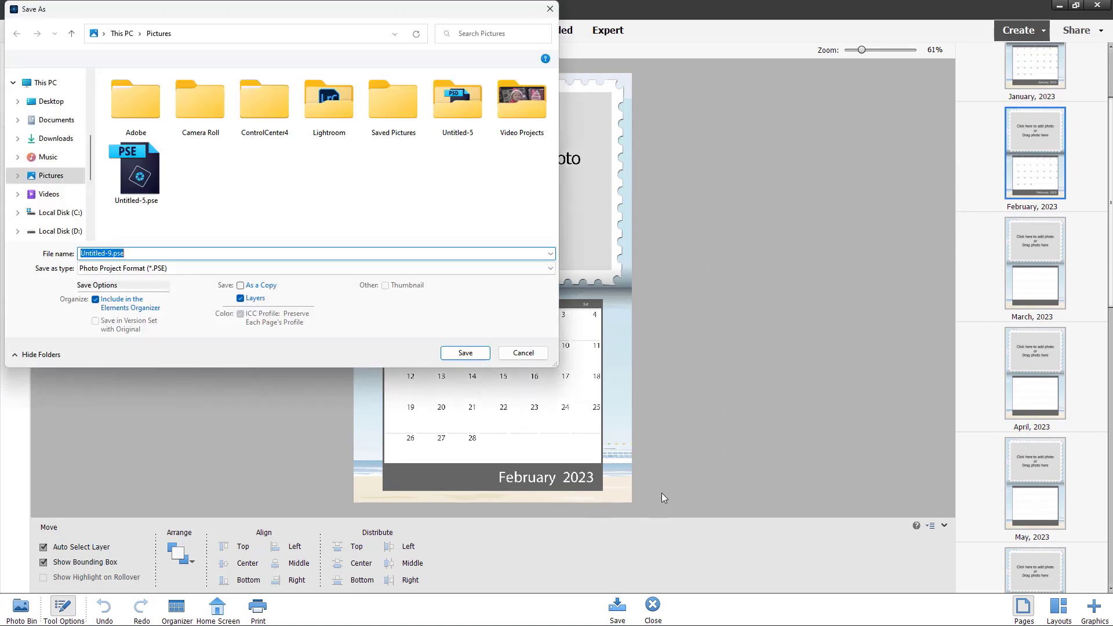
click(524, 351)
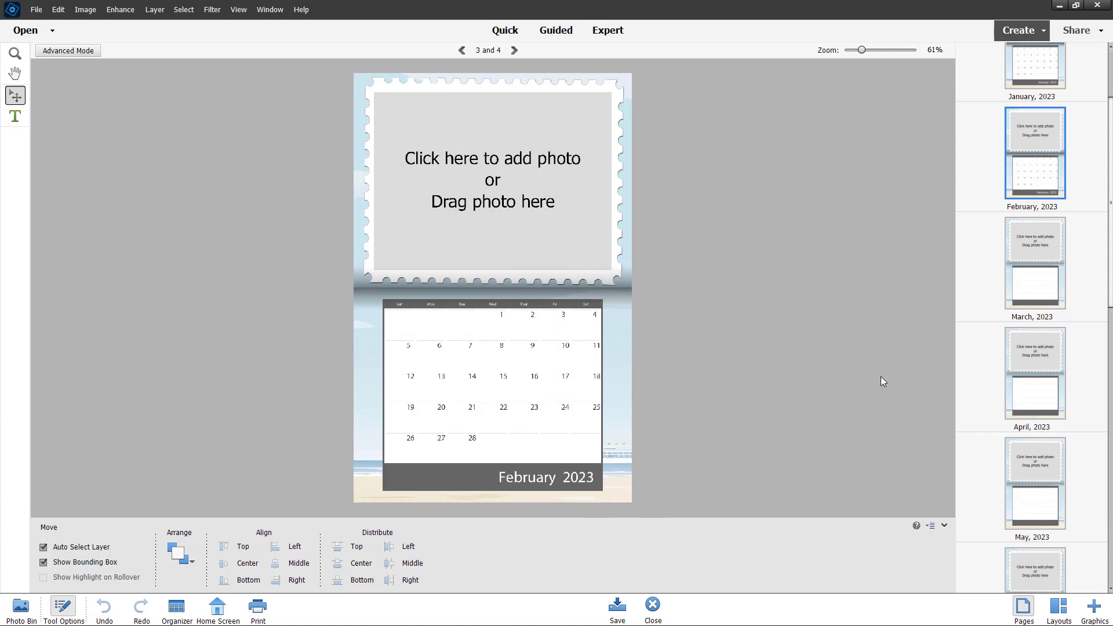
Step: View the available page layouts and open the September 2023 page
click(1062, 611)
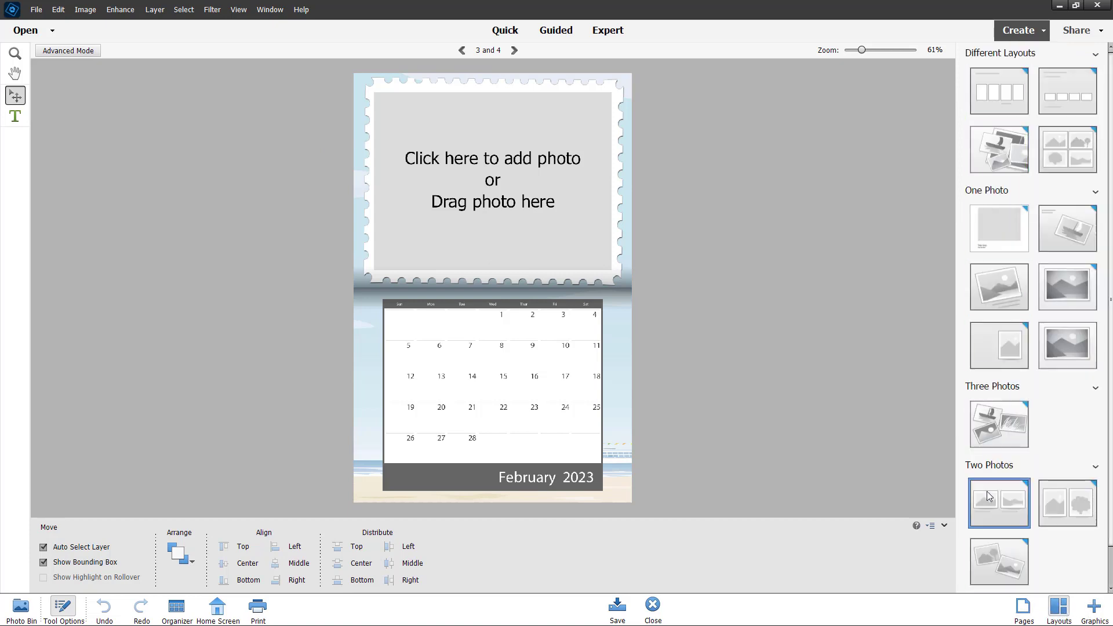
click(1023, 610)
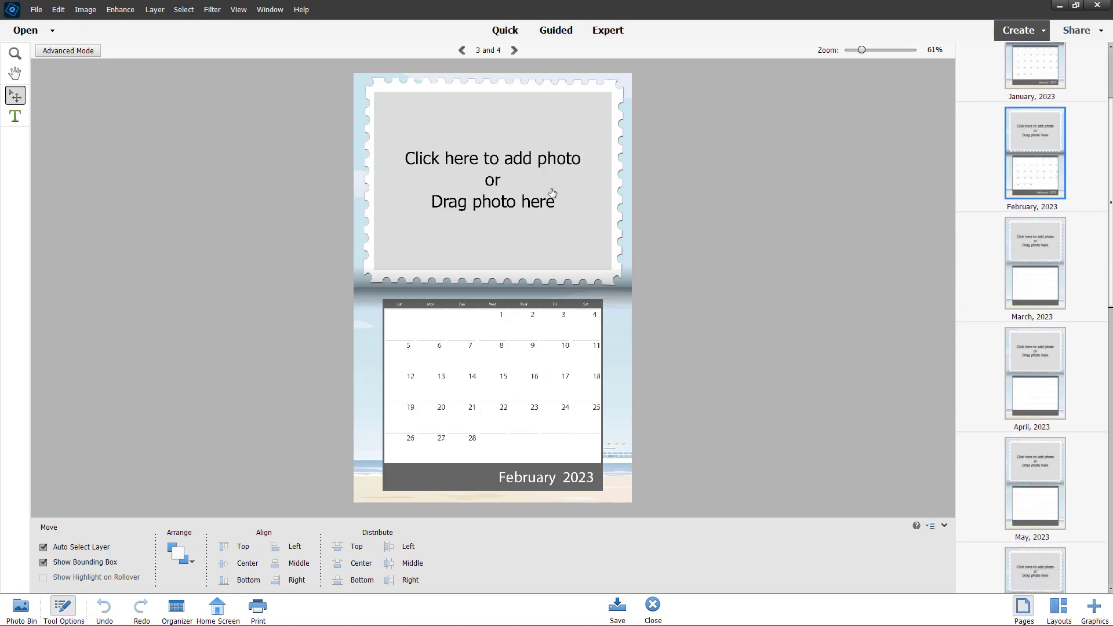
scroll(989, 236, down, 10)
click(1043, 223)
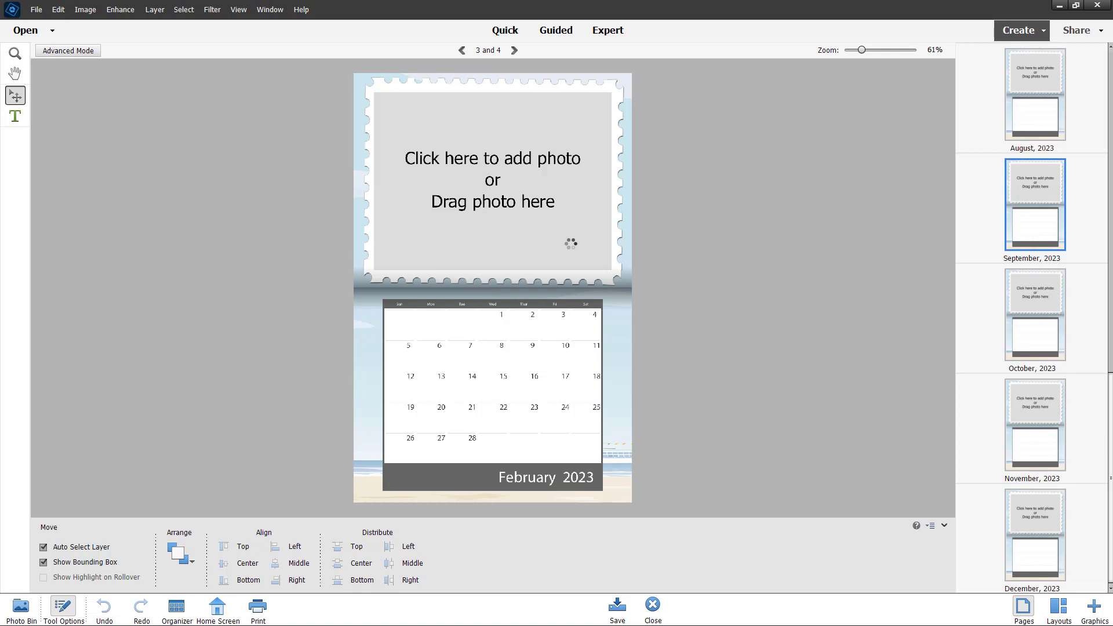
Step: Open the calendar's print settings and look through all the pages queued for printing
click(33, 10)
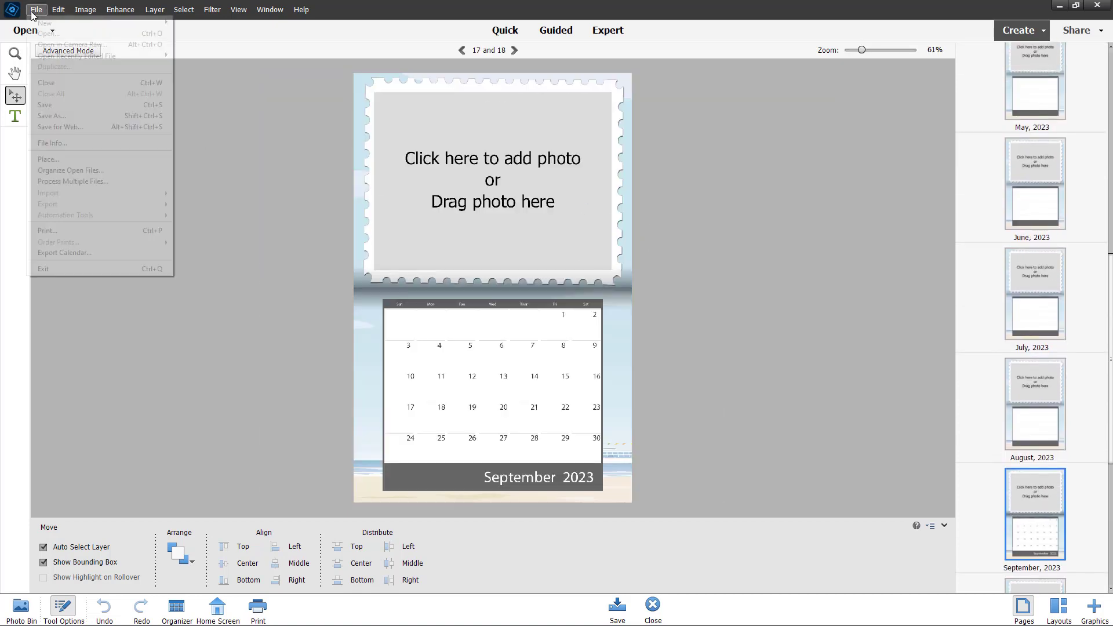
click(135, 232)
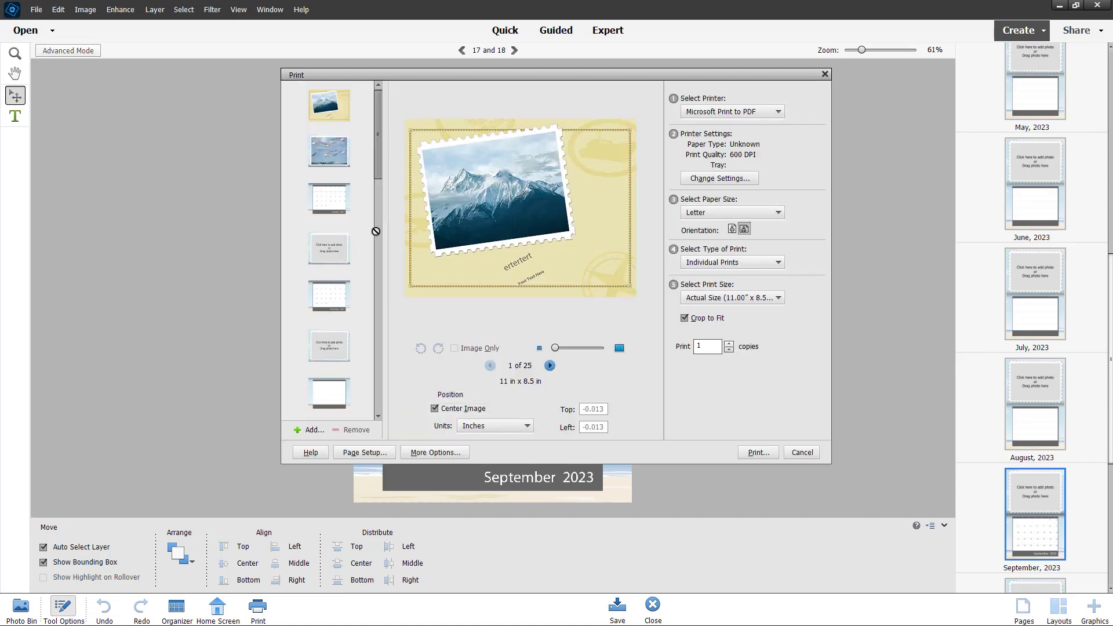
scroll(372, 201, down, 3)
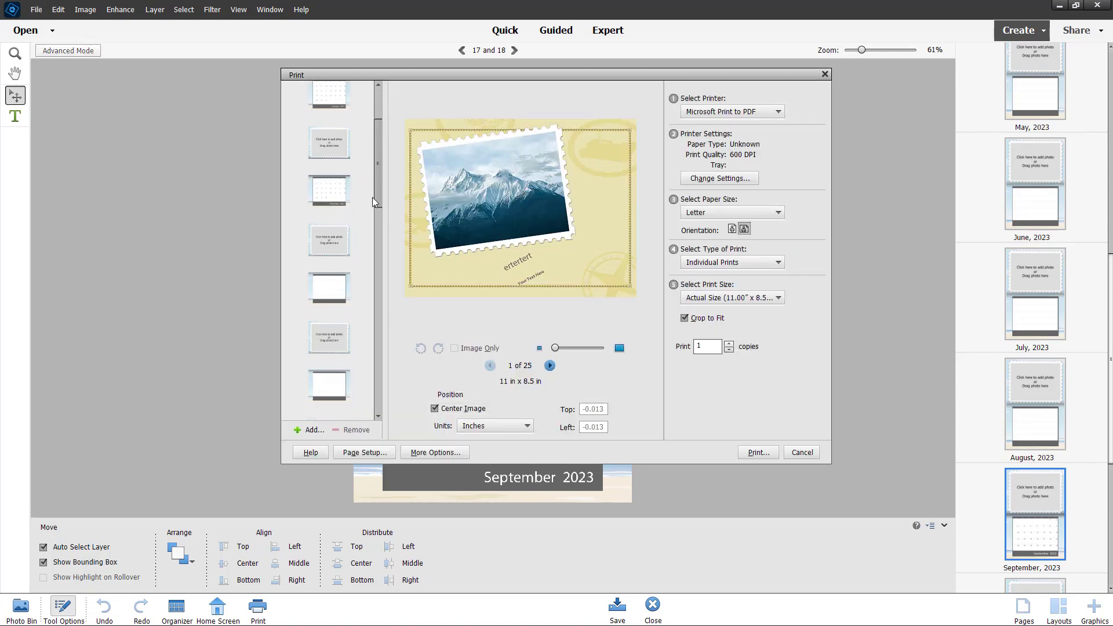
scroll(374, 261, down, 20)
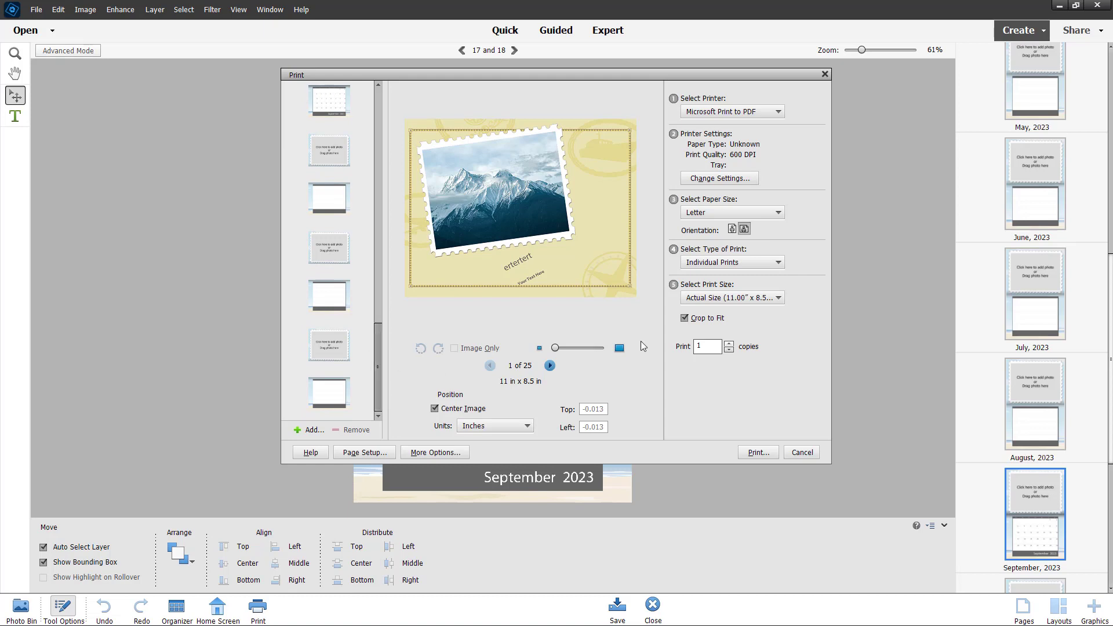